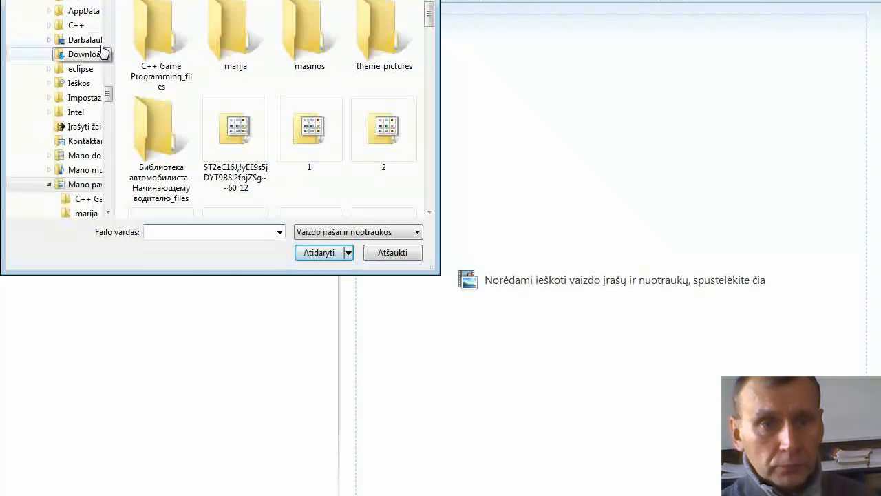
# Add video clip 2 from the filmavimo pamokos folder on the desktop to the project
pyautogui.moveTo(107, 93); pyautogui.dragTo(112, 14)
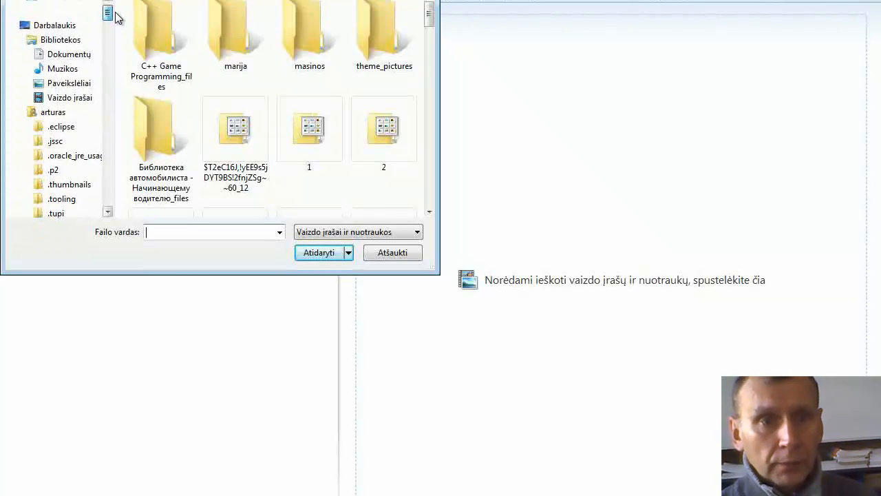
pyautogui.click(79, 100)
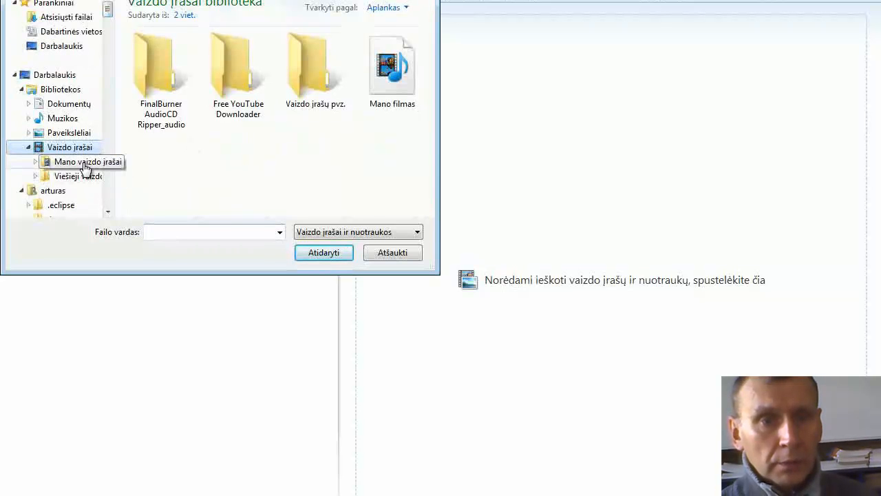
pyautogui.click(73, 45)
pyautogui.moveTo(427, 31); pyautogui.dragTo(431, 76)
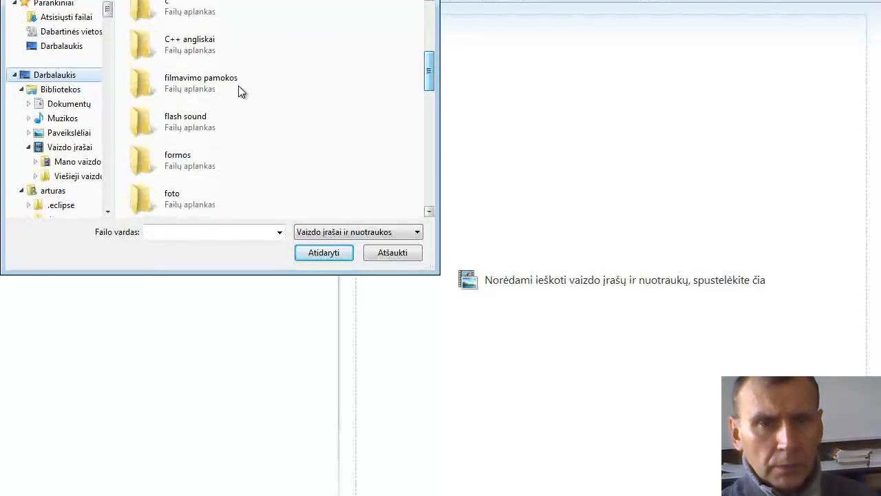
pyautogui.doubleClick(217, 83)
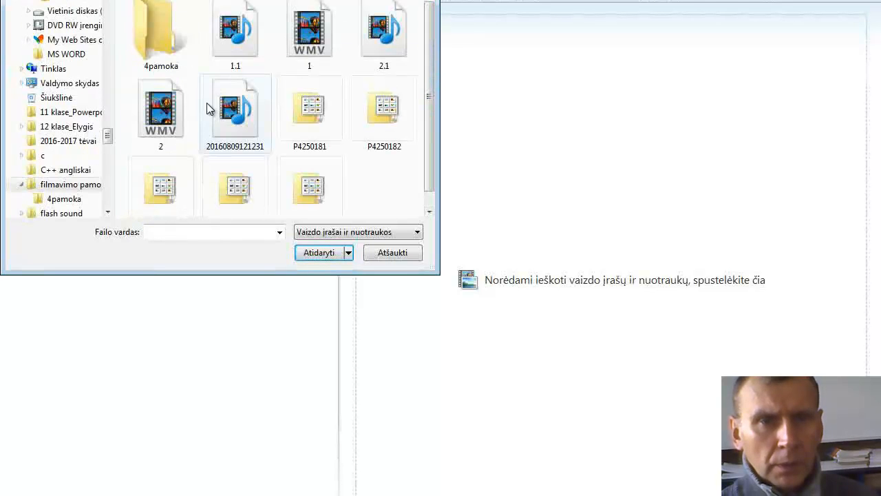
pyautogui.doubleClick(157, 126)
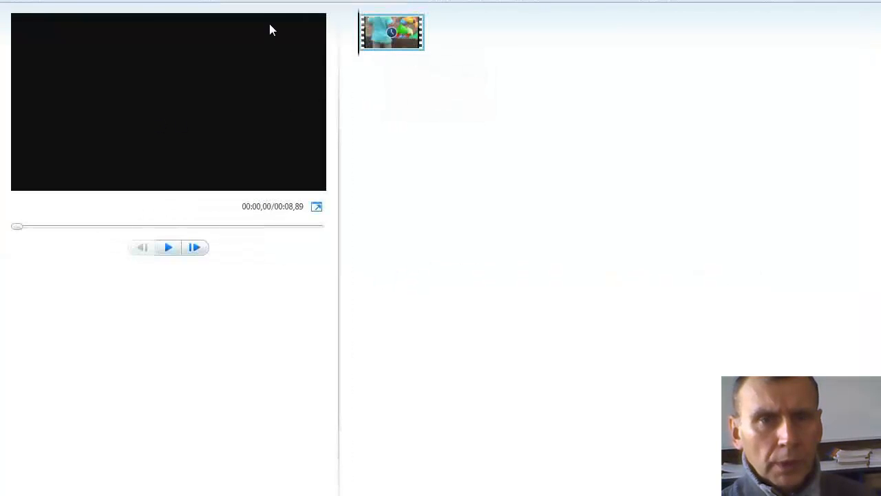
# Add photo P4250181 from the same folder and place it before the video clip on the storyboard
pyautogui.click(65, 0)
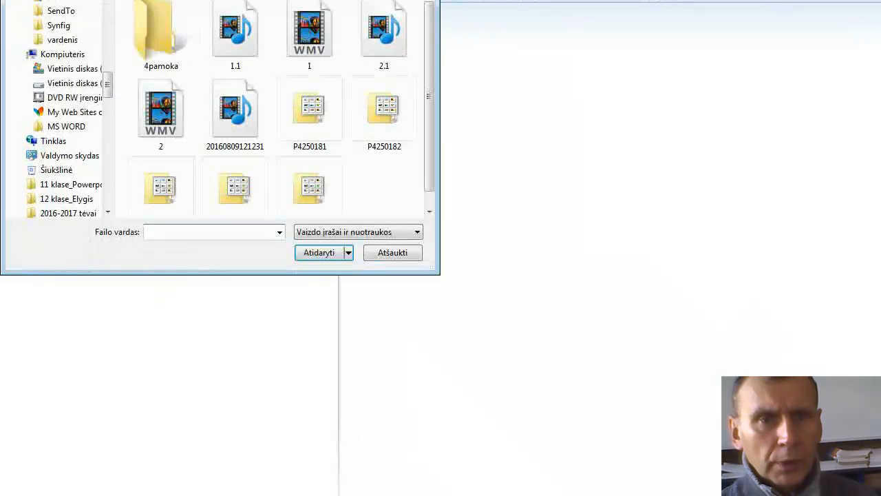
pyautogui.click(309, 121)
pyautogui.doubleClick(309, 122)
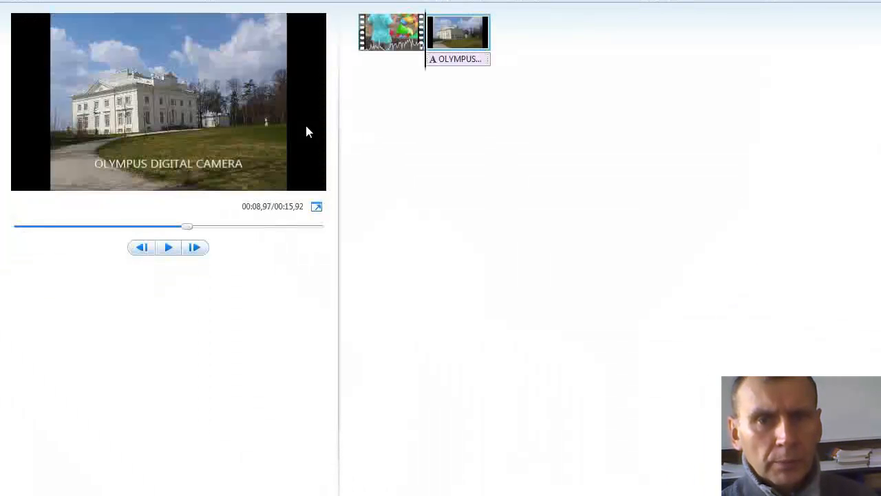
pyautogui.moveTo(463, 39); pyautogui.dragTo(374, 42)
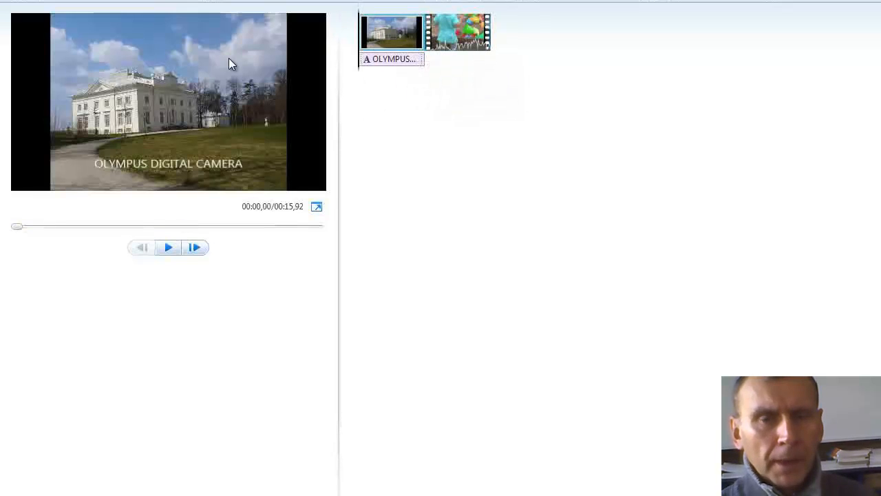
# Add the last photo in the filmavimo pamokos folder to the storyboard, after the video clip
pyautogui.click(448, 42)
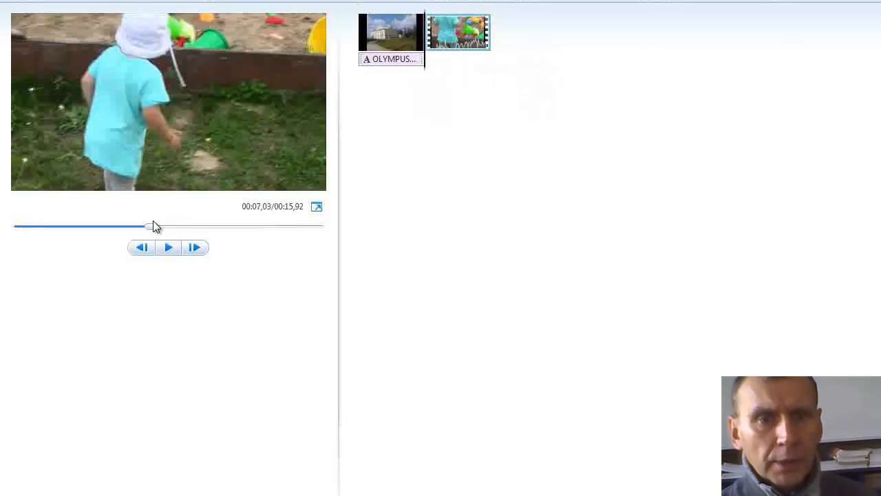
pyautogui.moveTo(149, 229); pyautogui.dragTo(173, 224)
pyautogui.click(452, 20)
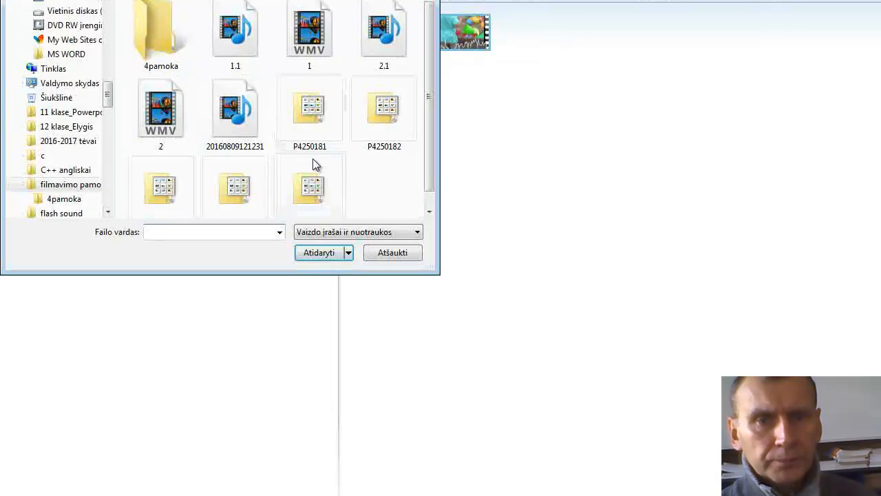
pyautogui.click(311, 185)
pyautogui.doubleClick(315, 182)
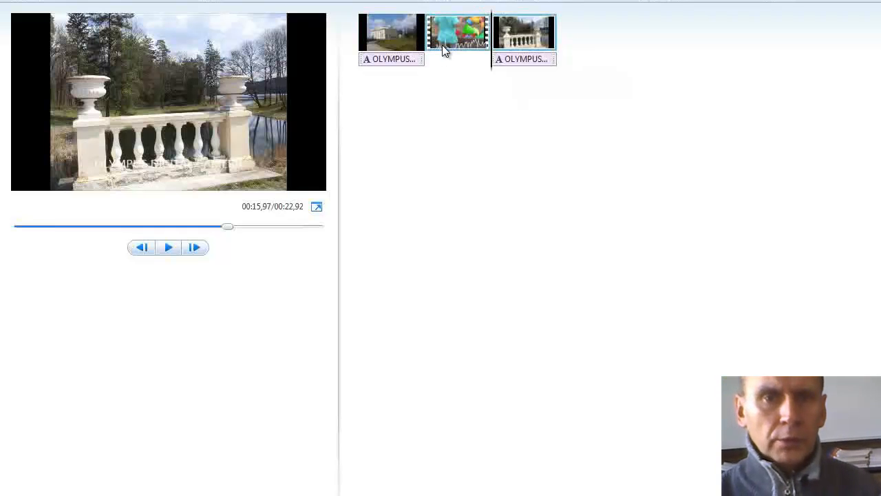
# Apply a text effect from the Šiuolaikiška group to the first photo's caption
pyautogui.click(400, 39)
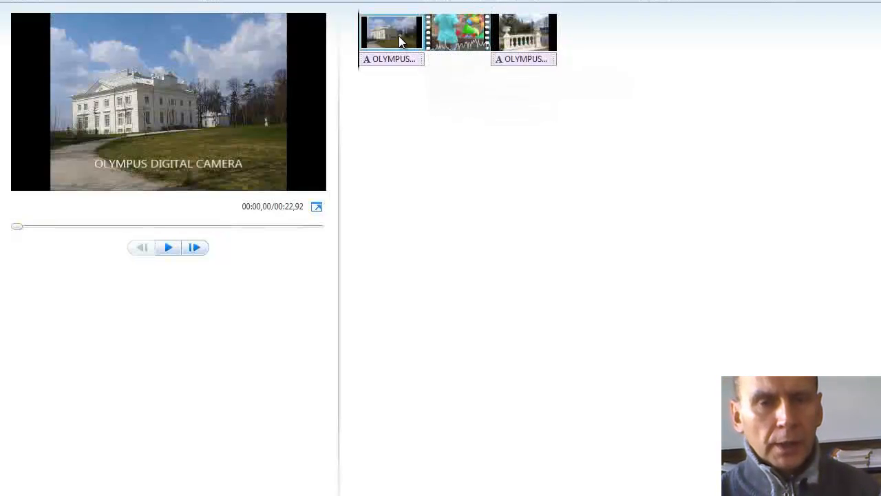
pyautogui.click(223, 164)
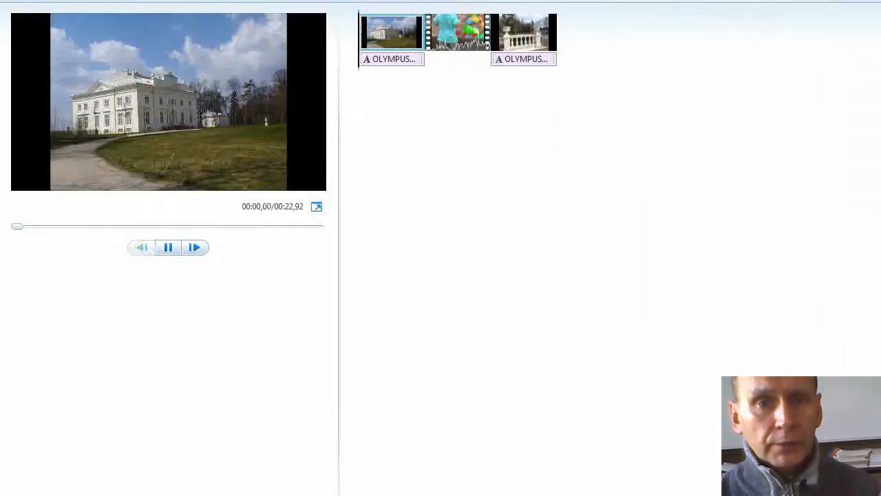
pyautogui.click(758, 1)
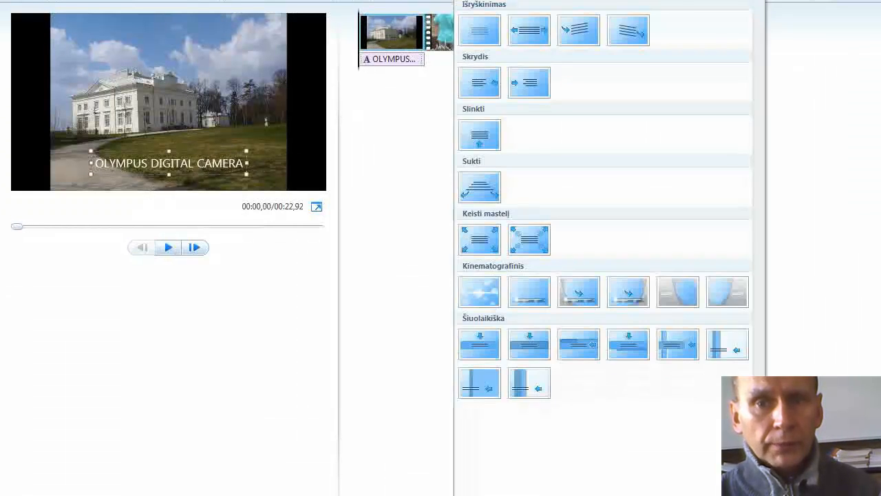
pyautogui.click(627, 348)
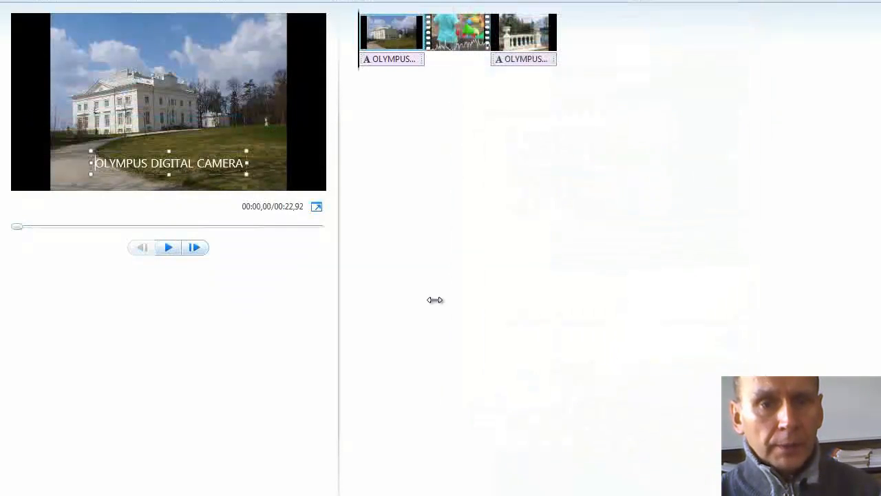
# Replace the caption text on the first photo with "Filmo pradžia"
pyautogui.click(241, 163)
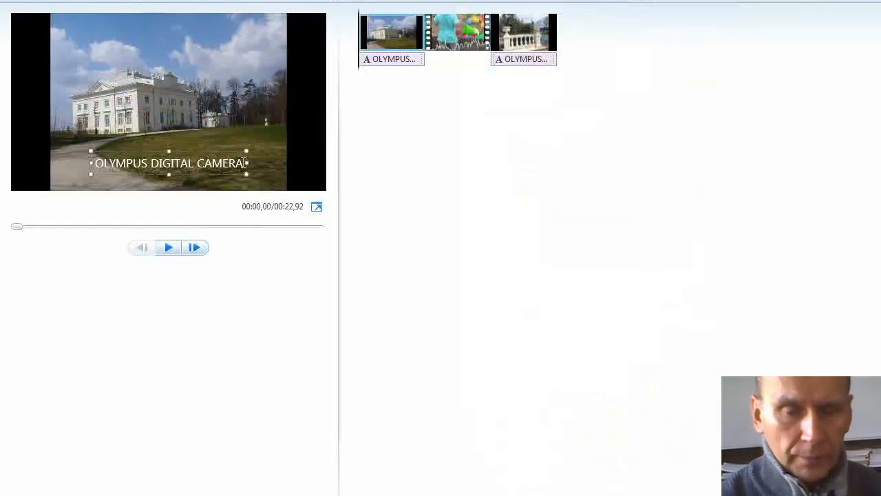
pyautogui.press('BackSpace')
pyautogui.press('BackSpace')
pyautogui.press('BackSpace')
pyautogui.press('BackSpace')
pyautogui.press('BackSpace')
pyautogui.press('BackSpace')
pyautogui.press('BackSpace')
pyautogui.press('BackSpace')
pyautogui.press('BackSpace')
pyautogui.press('BackSpace')
pyautogui.press('BackSpace')
pyautogui.press('BackSpace')
pyautogui.press('BackSpace')
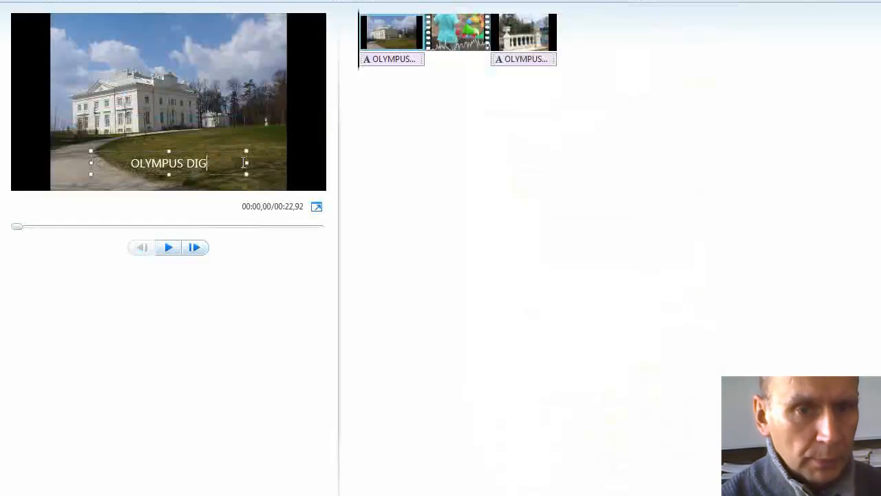
pyautogui.press('BackSpace')
pyautogui.press('BackSpace')
pyautogui.press('BackSpace')
pyautogui.press('BackSpace')
pyautogui.press('BackSpace')
pyautogui.press('BackSpace')
pyautogui.press('BackSpace')
pyautogui.press('BackSpace')
pyautogui.press('BackSpace')
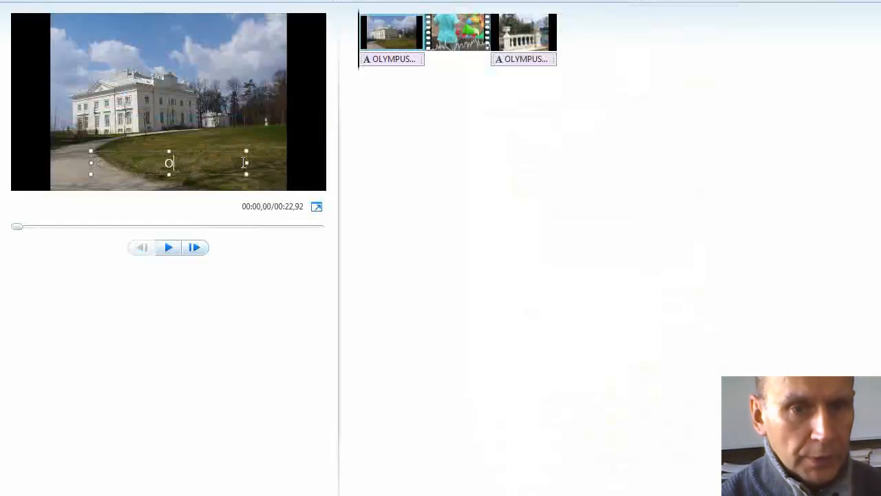
pyautogui.write('Fil')
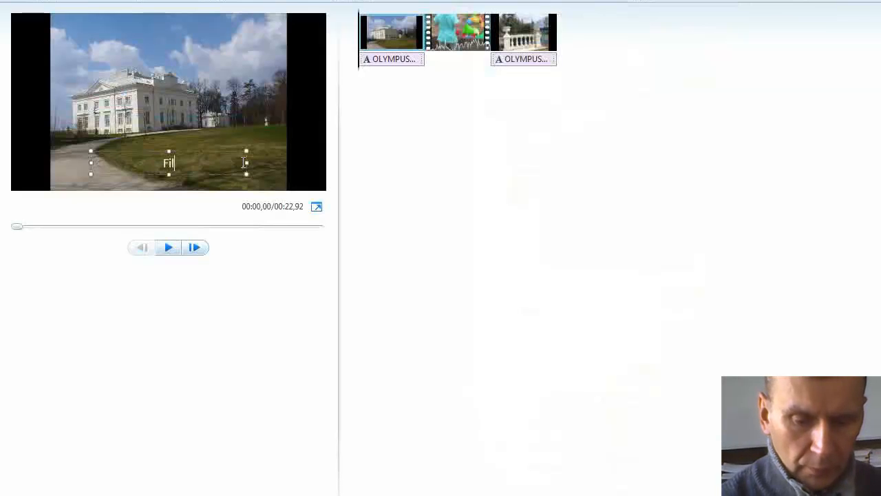
pyautogui.write('mo p')
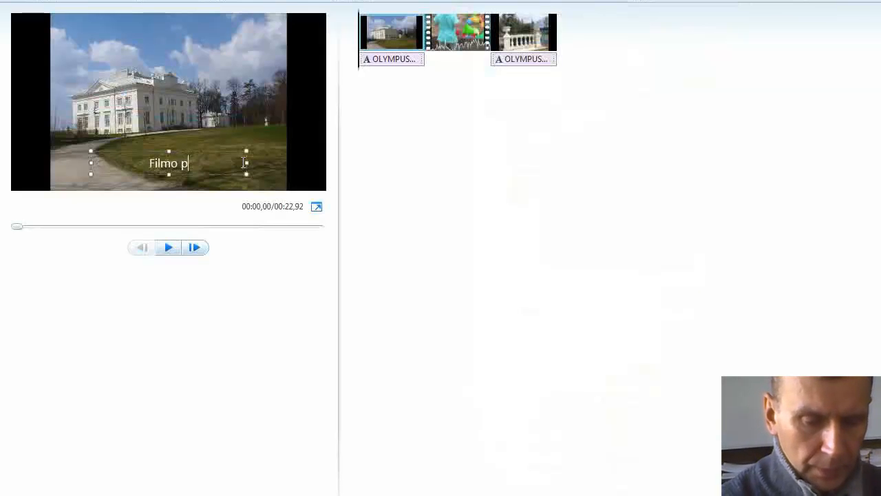
pyautogui.write('radžia')
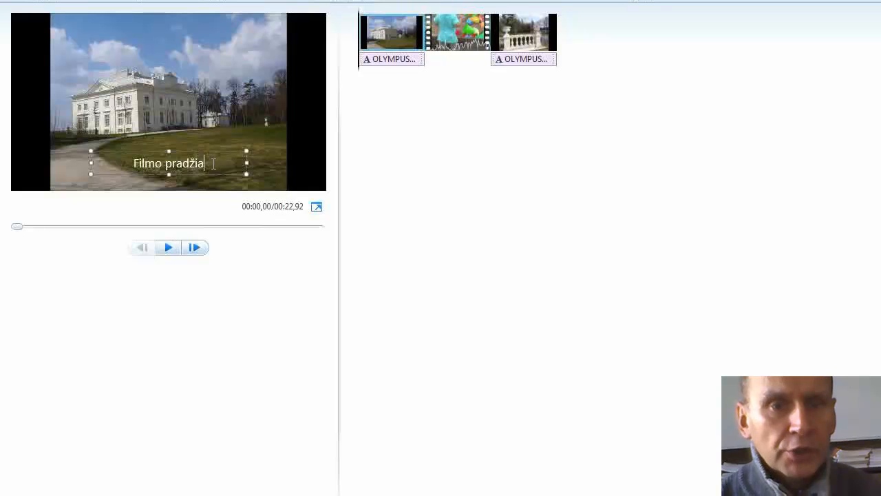
# Set the first photo's whole caption to Times New Roman at size 36
pyautogui.moveTo(212, 165); pyautogui.dragTo(134, 163)
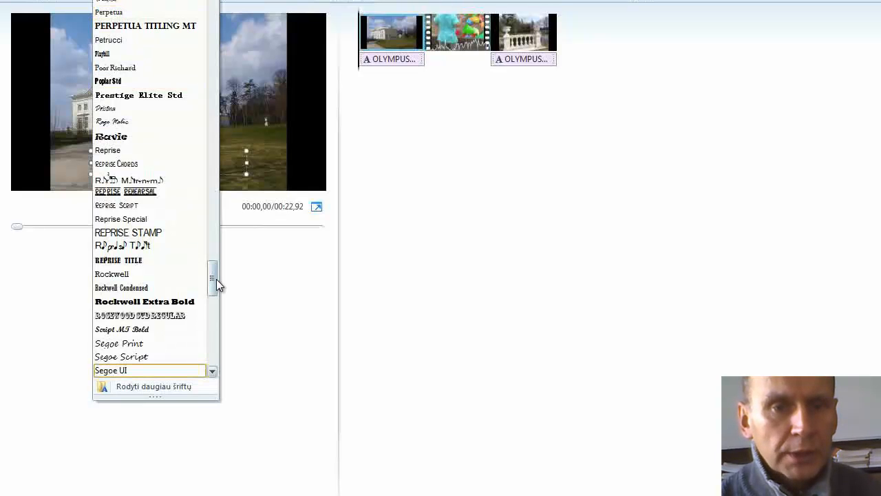
pyautogui.moveTo(216, 284); pyautogui.dragTo(221, 331)
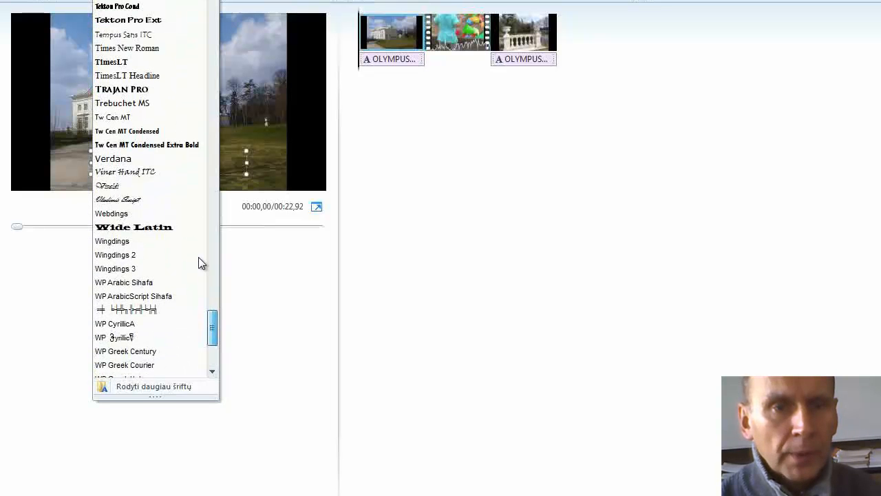
pyautogui.click(127, 48)
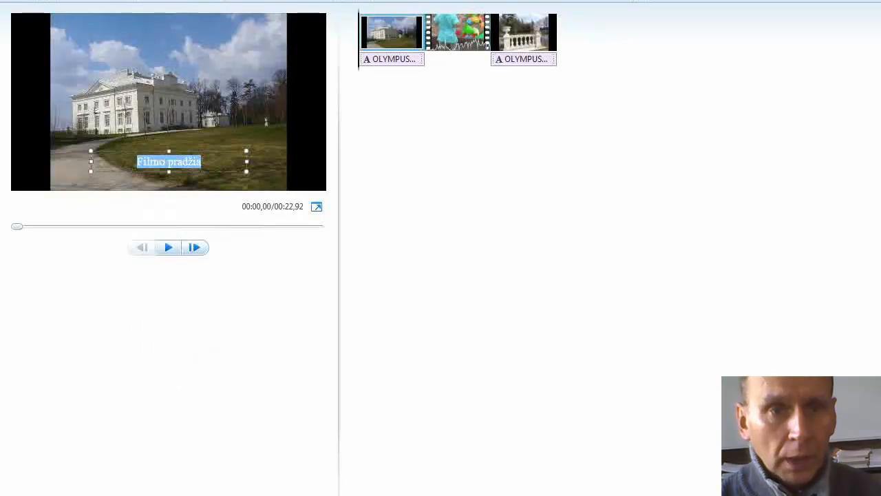
pyautogui.click(176, 3)
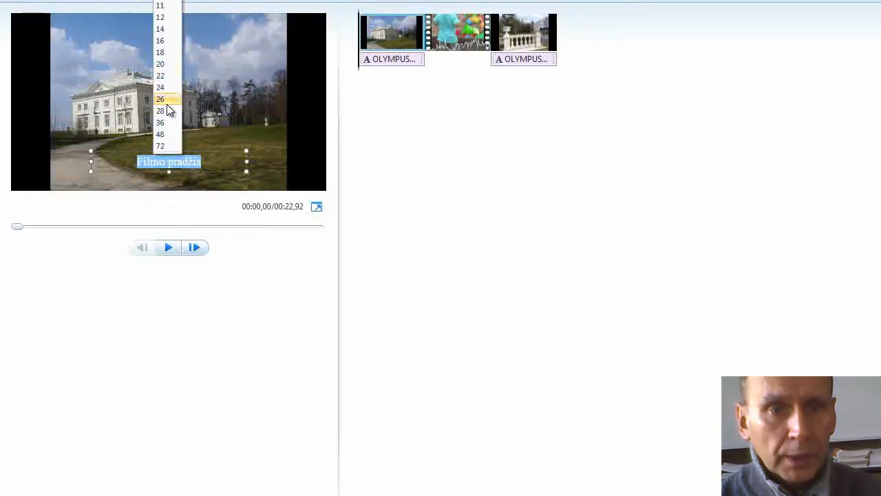
pyautogui.click(168, 124)
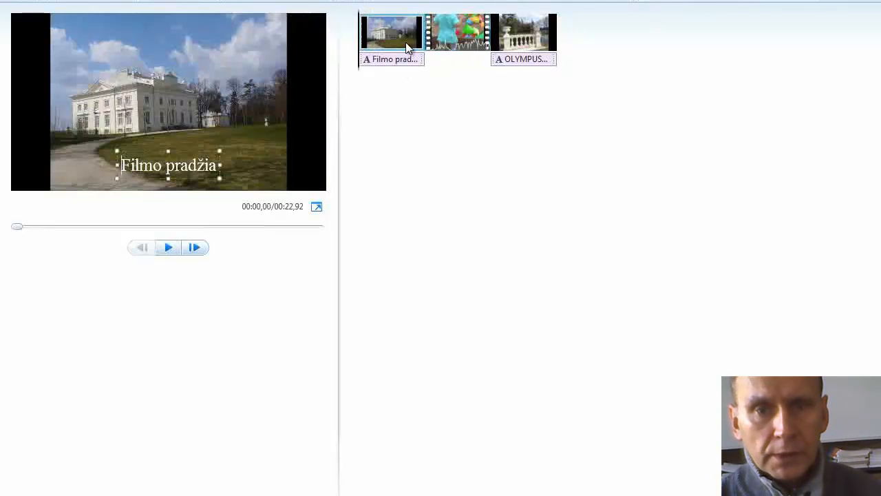
pyautogui.click(451, 31)
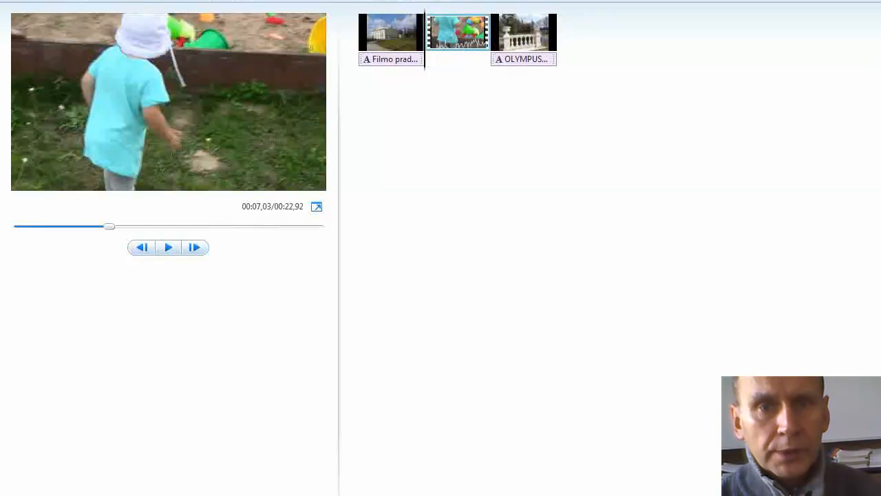
pyautogui.click(355, 1)
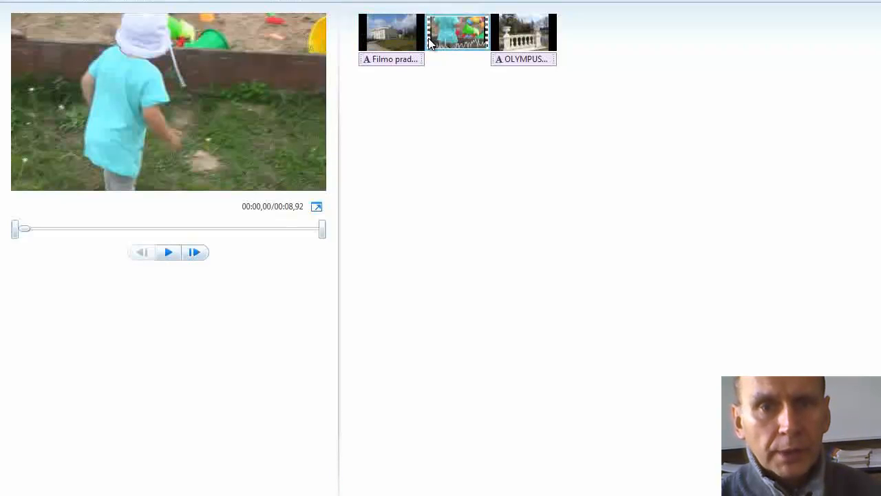
pyautogui.press('Escape')
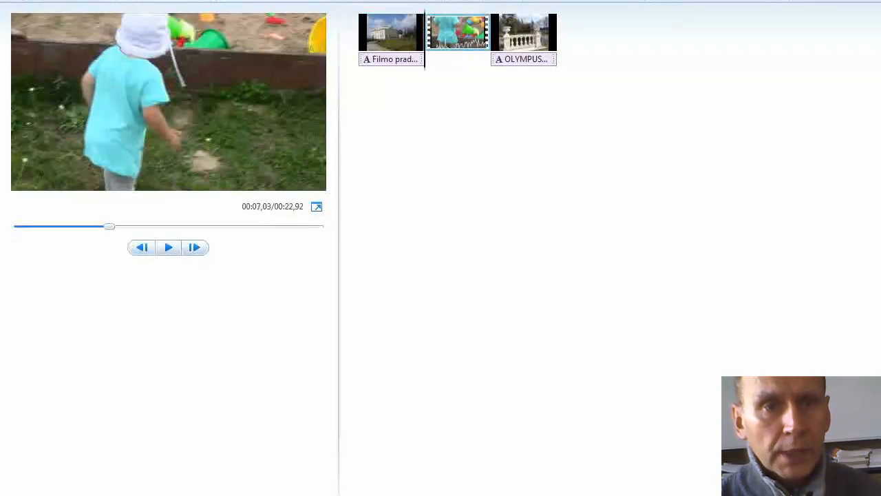
# Add a track from the Muzikos pavyzdžiai folder as music from the movie's beginning and preview the first few seconds
pyautogui.click(142, 0)
pyautogui.click(171, 77)
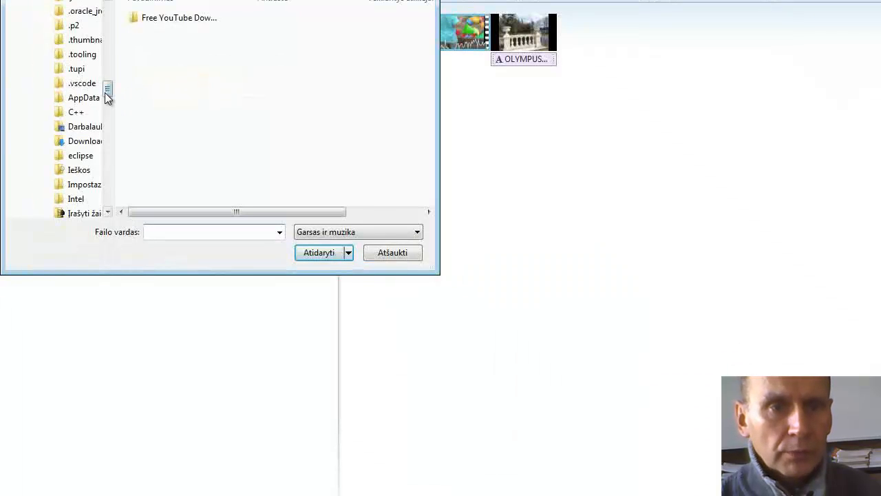
pyautogui.moveTo(108, 90); pyautogui.dragTo(108, 7)
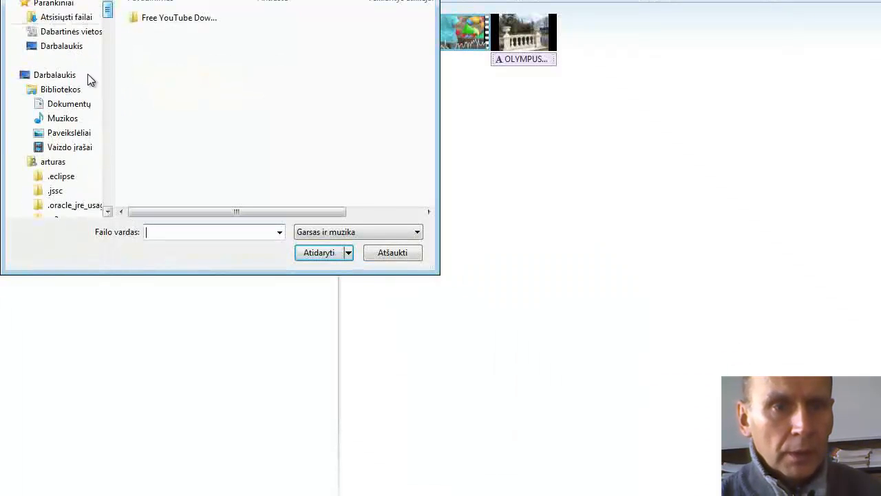
pyautogui.click(76, 122)
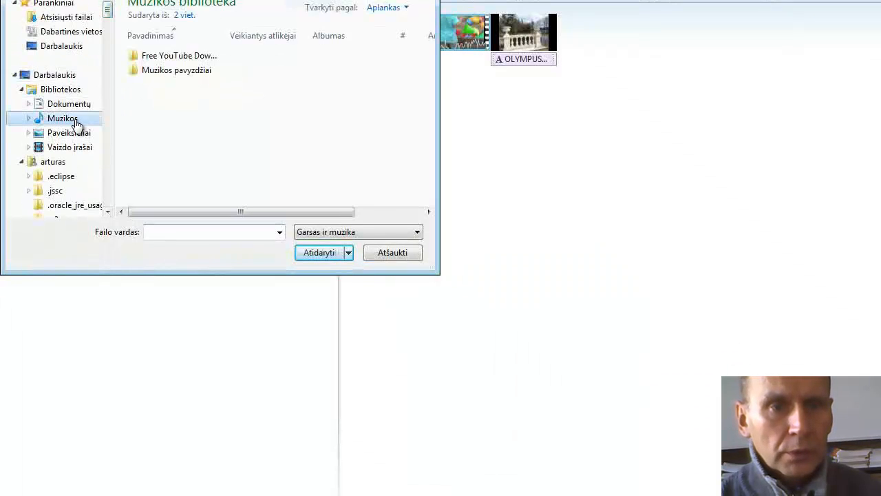
pyautogui.doubleClick(165, 71)
pyautogui.click(161, 74)
pyautogui.doubleClick(162, 73)
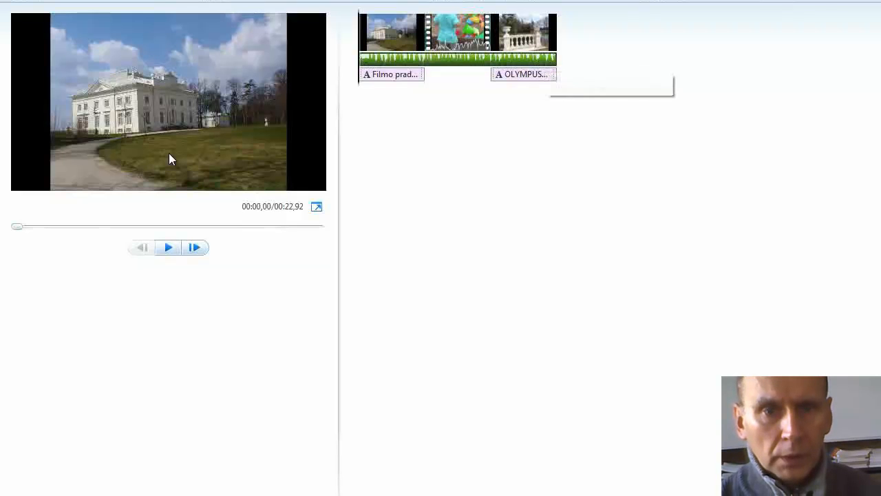
pyautogui.click(163, 248)
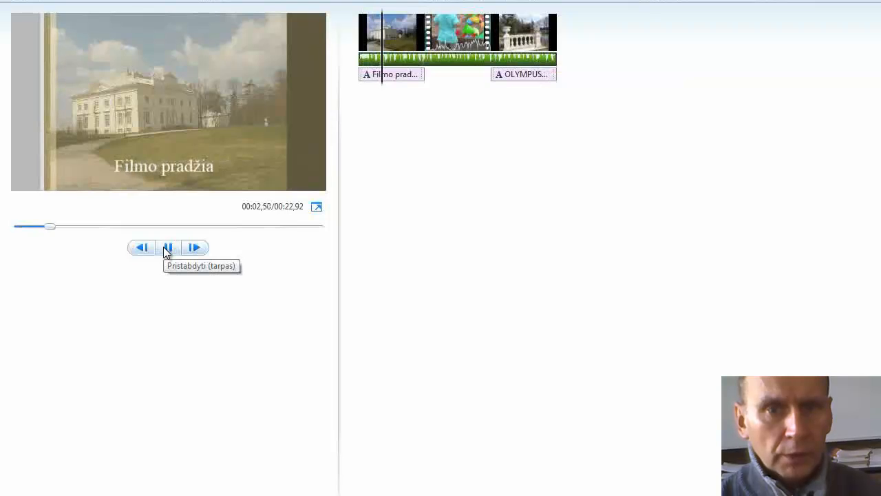
pyautogui.click(165, 249)
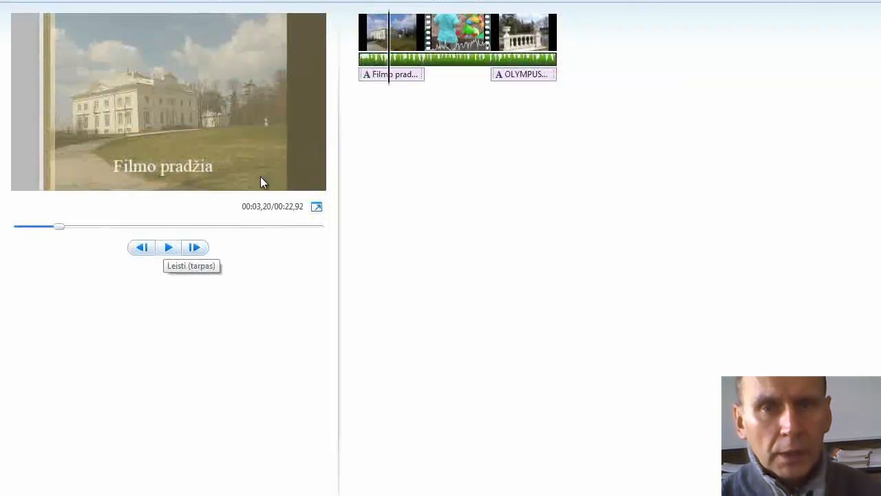
# Open the music volume control and play the whole movie from the beginning
pyautogui.press('Home')
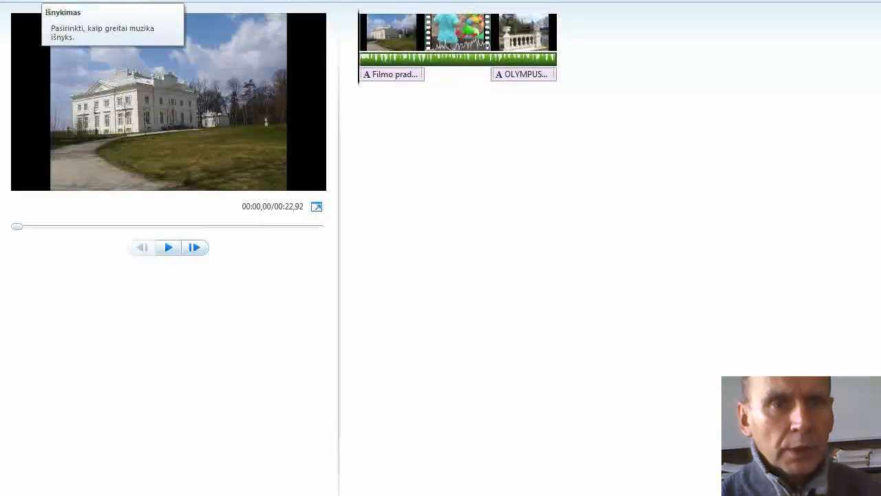
pyautogui.click(48, 0)
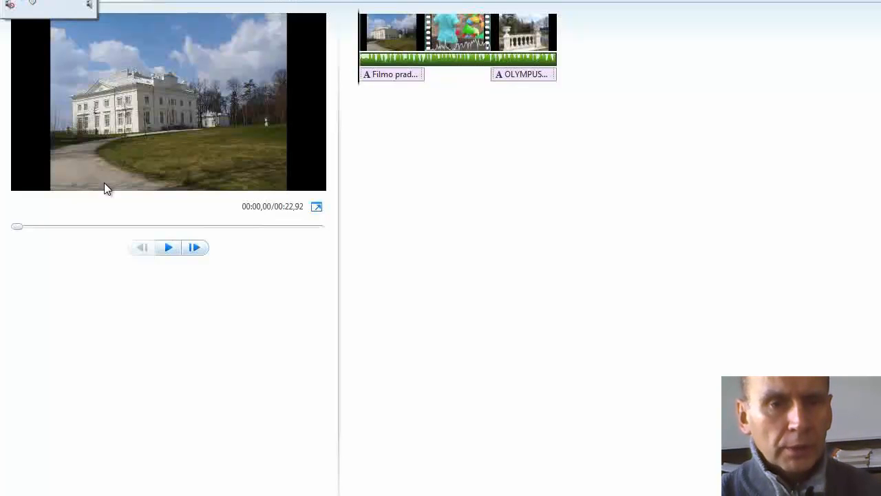
pyautogui.click(169, 247)
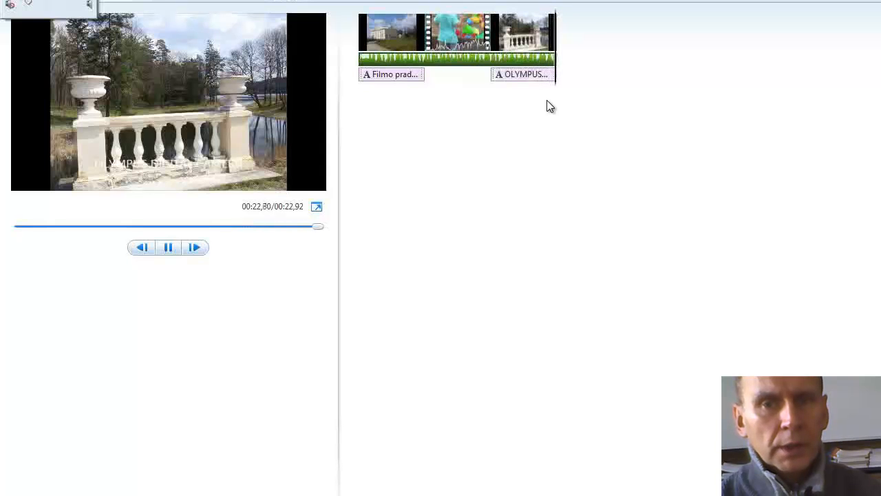
# Set the music's fade-out speed to Vidutinė and play the movie from the last photo to the end
pyautogui.click(531, 43)
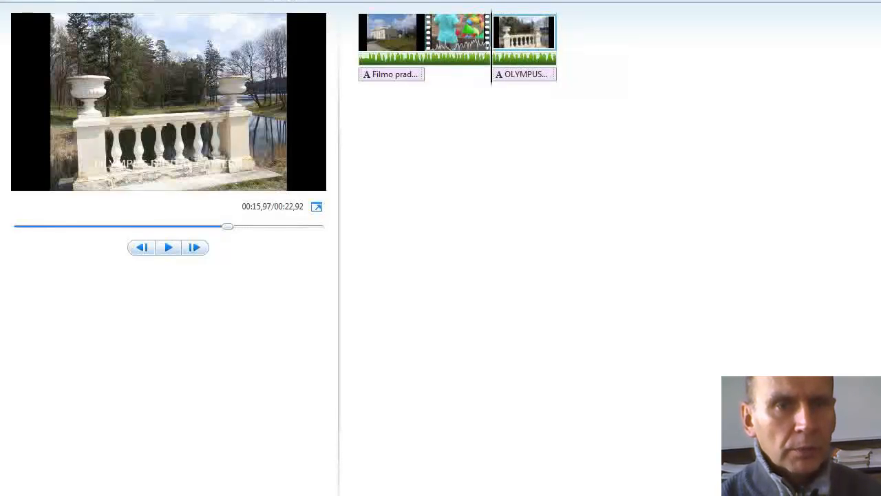
pyautogui.click(138, 2)
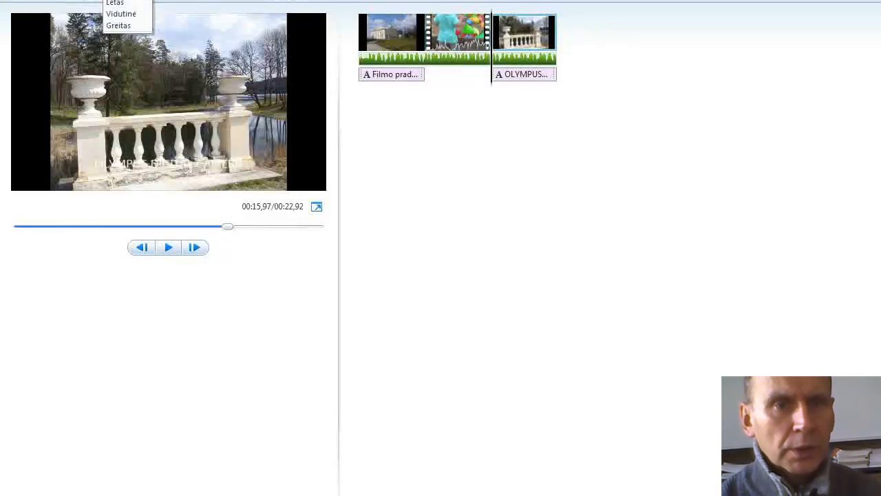
pyautogui.click(124, 14)
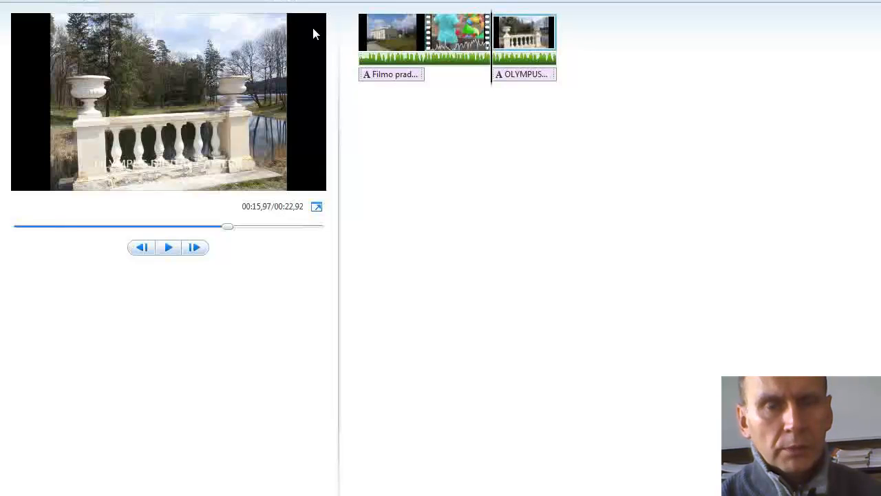
pyautogui.click(174, 248)
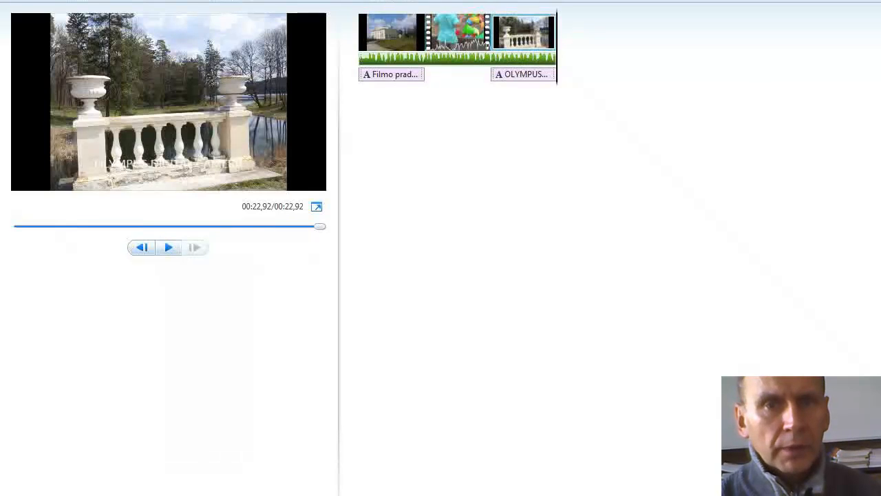
# Split the video clip into three segments at about 10.83 s and 13.53 s of the movie
pyautogui.click(457, 27)
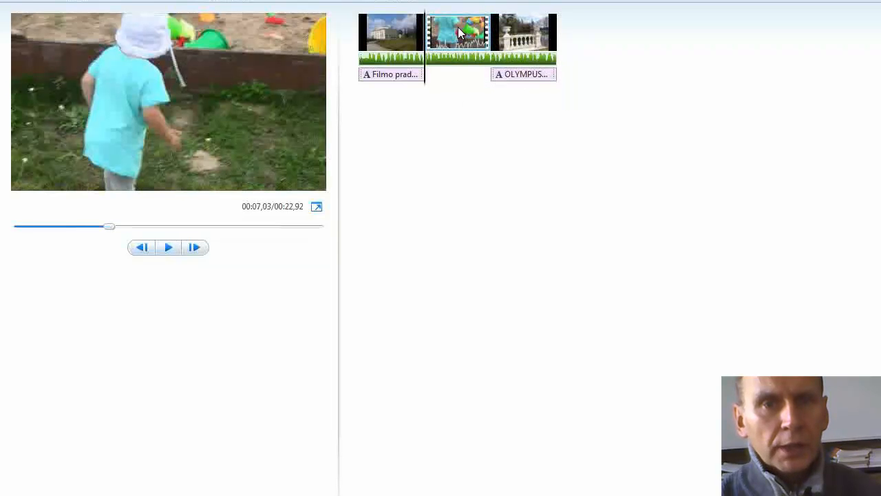
pyautogui.moveTo(424, 82); pyautogui.dragTo(454, 83)
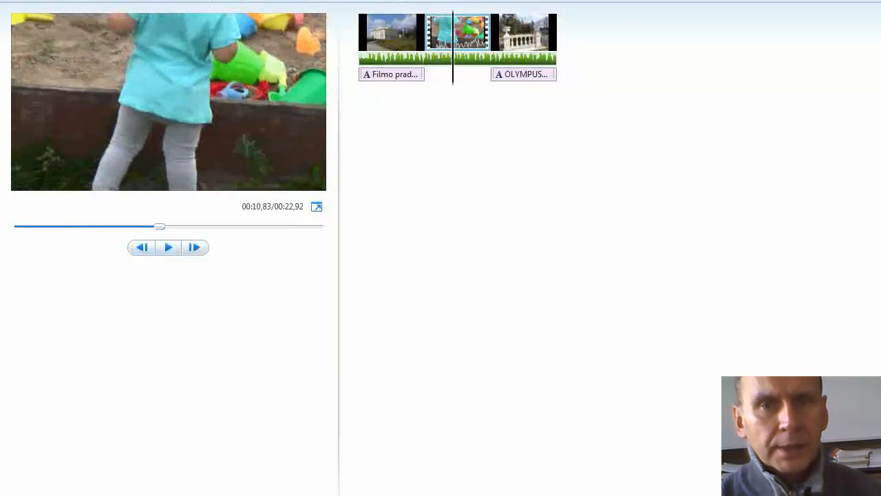
pyautogui.press('m')
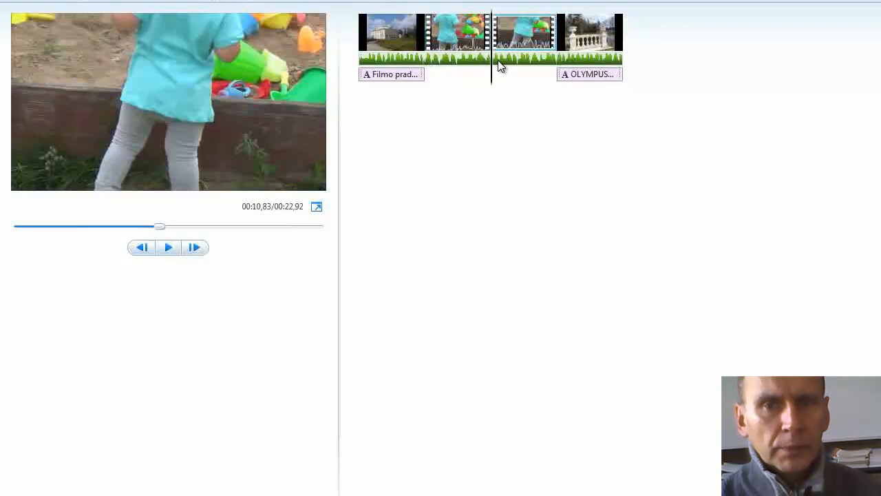
pyautogui.click(527, 75)
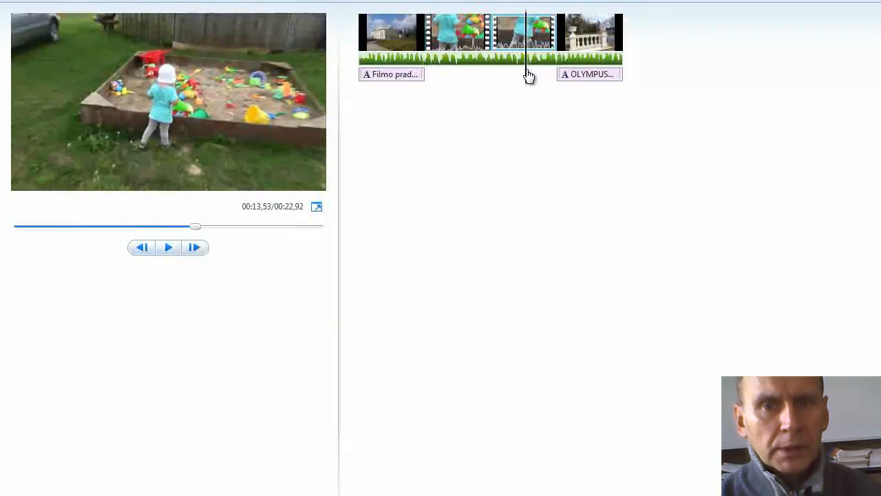
pyautogui.press('m')
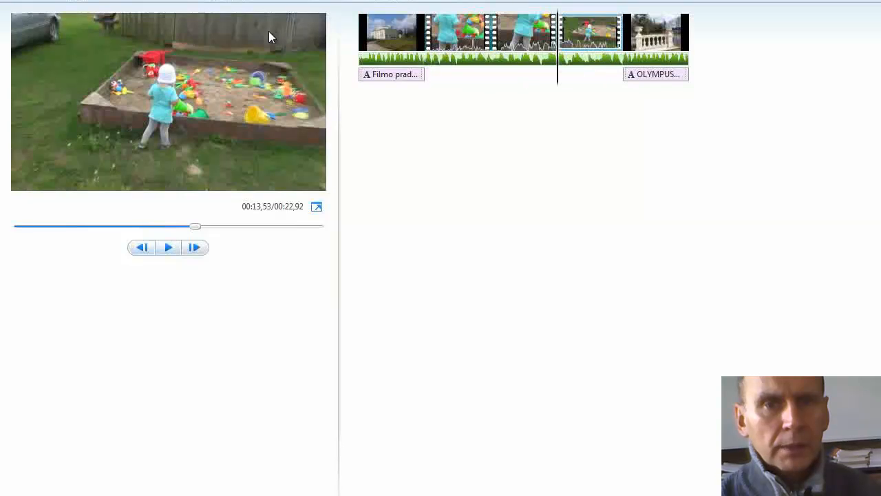
# Apply a black-and-white visual effect to the first video segment and add a transition between the first photo and this segment
pyautogui.click(462, 36)
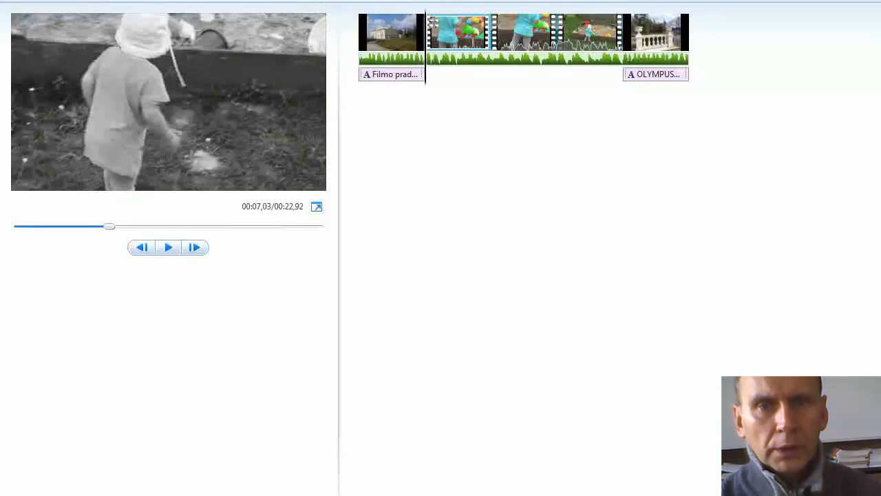
pyautogui.press('space')
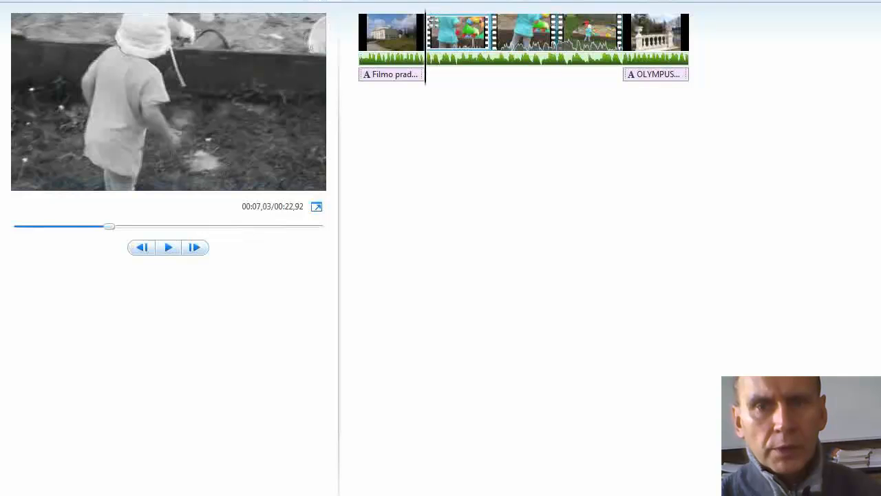
pyautogui.click(542, 4)
pyautogui.moveTo(557, 1)
pyautogui.mouseDown()
pyautogui.moveTo(556, 48)
pyautogui.moveTo(556, 1)
pyautogui.mouseUp()
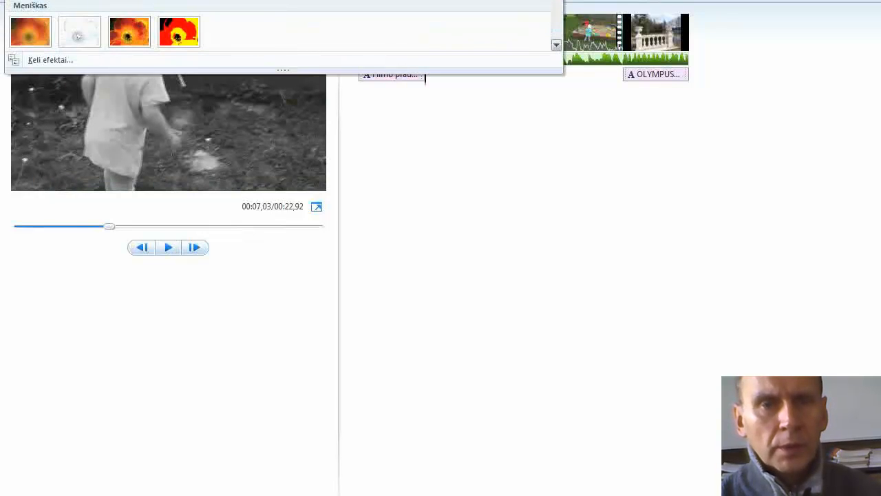
pyautogui.click(551, 1)
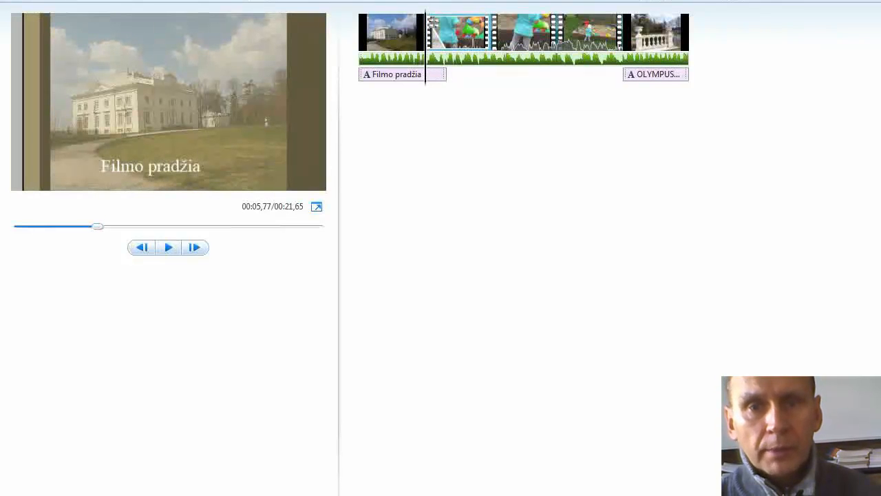
# Add transitions to the second and third video segments, the third from the Įstrižainės group, and apply a pan-and-zoom effect to all items
pyautogui.click(498, 40)
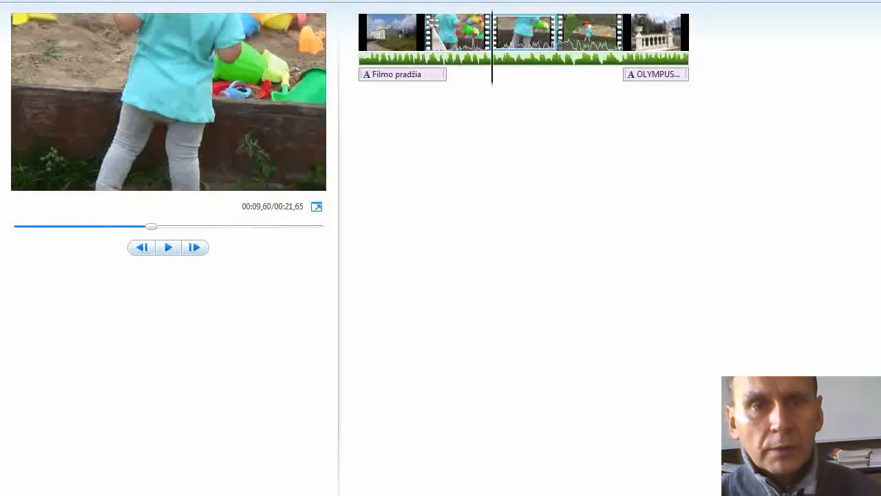
pyautogui.click(606, 31)
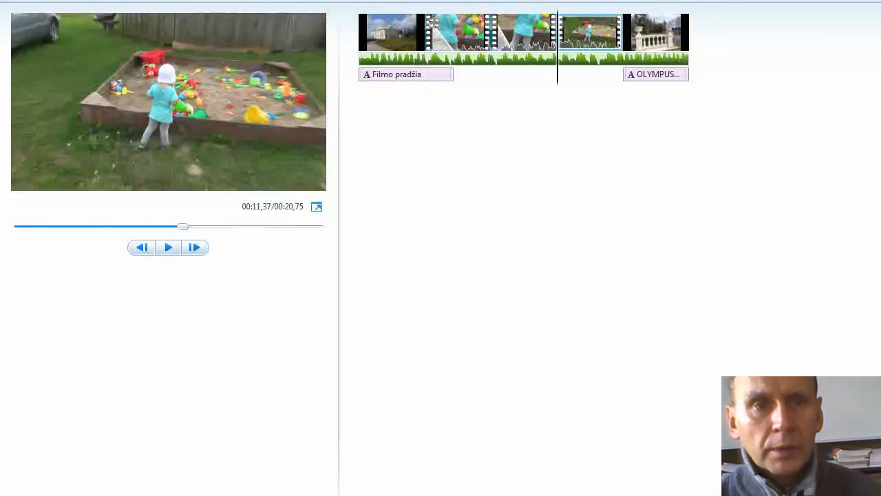
pyautogui.click(556, 0)
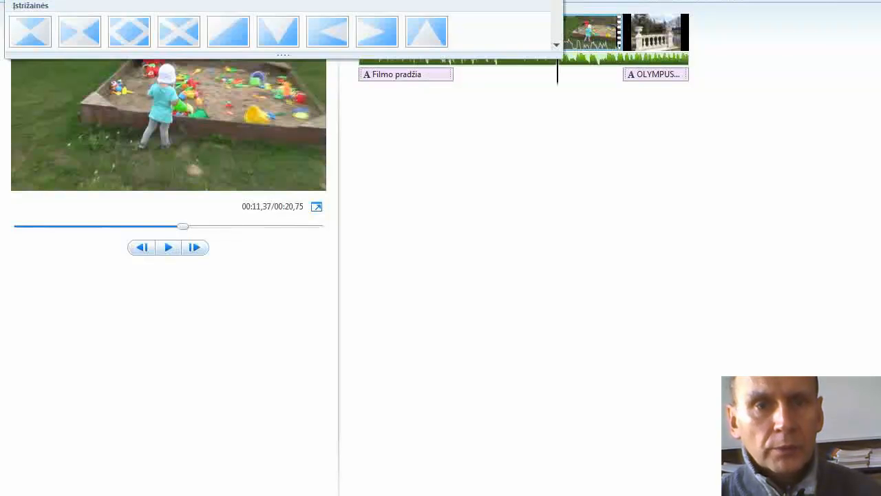
pyautogui.click(420, 33)
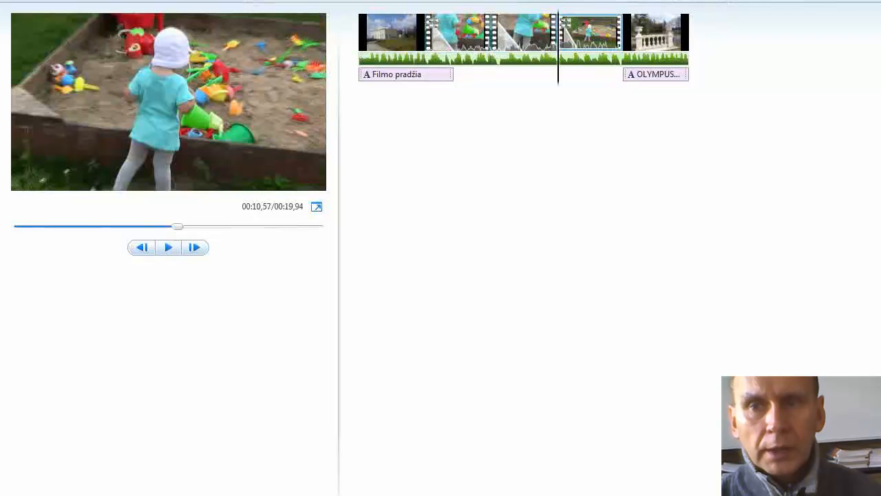
pyautogui.click(785, 0)
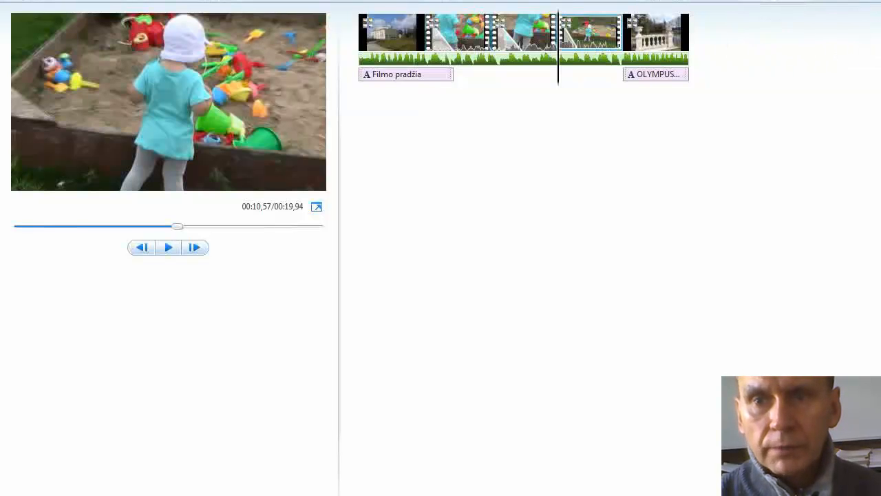
# Start saving the movie with the Skirta kompiuteriui setting and choose the filmavimo pamokos folder on the desktop as the location
pyautogui.click(706, 0)
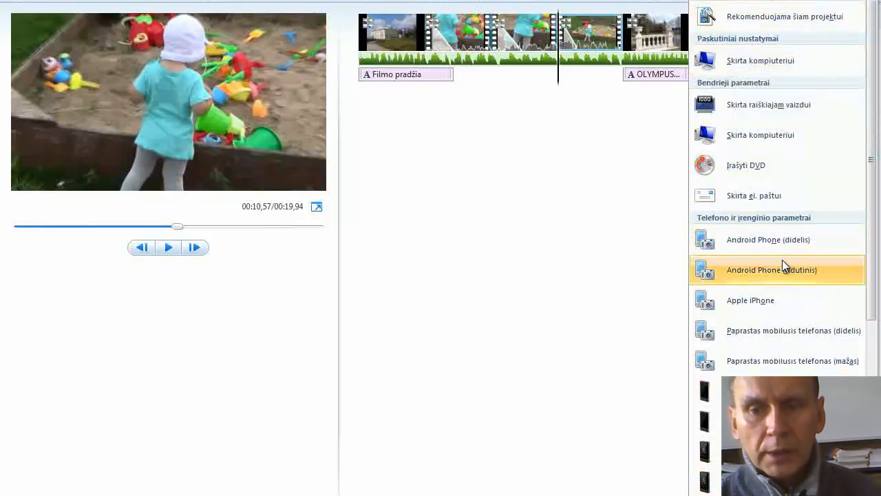
pyautogui.click(746, 136)
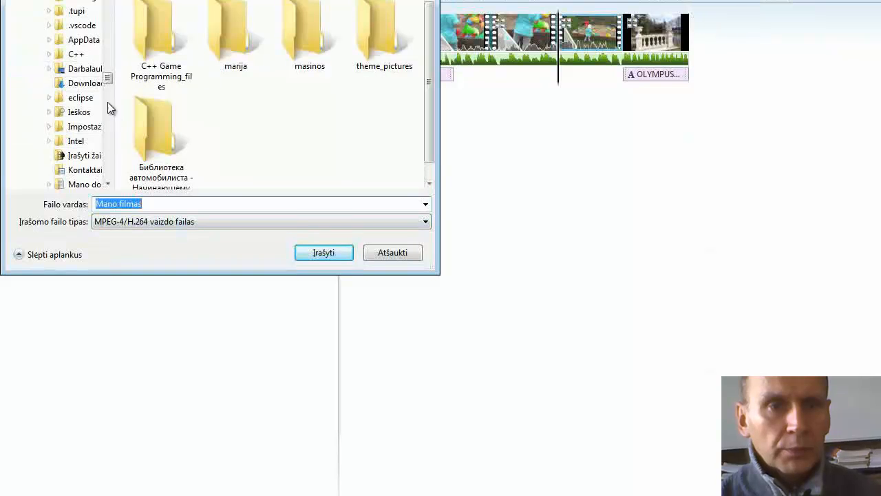
pyautogui.moveTo(108, 79); pyautogui.dragTo(106, 7)
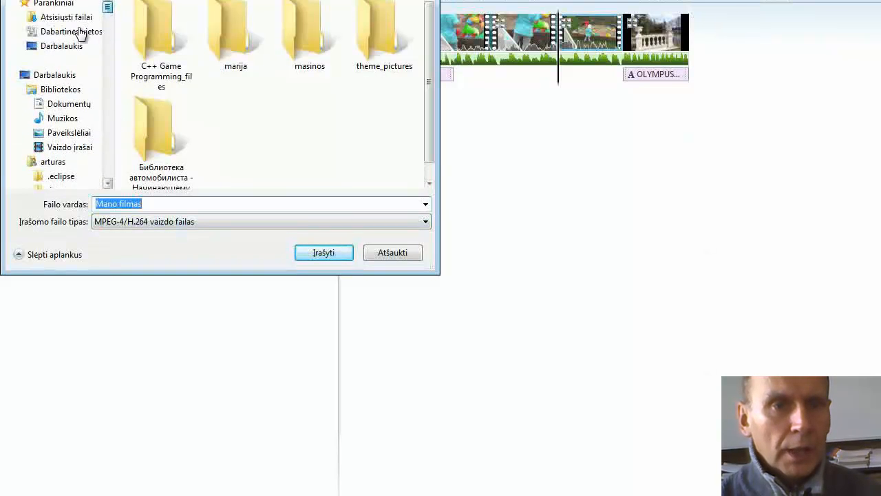
pyautogui.click(69, 46)
pyautogui.moveTo(427, 22); pyautogui.dragTo(433, 60)
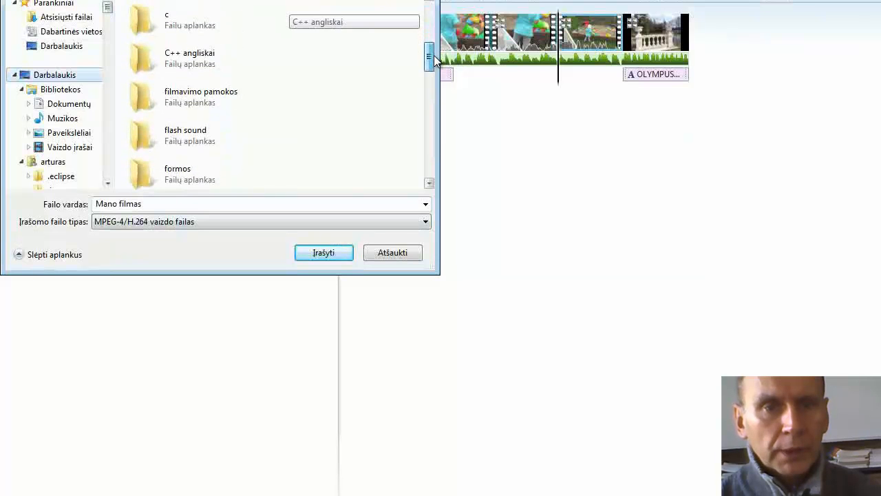
pyautogui.doubleClick(180, 104)
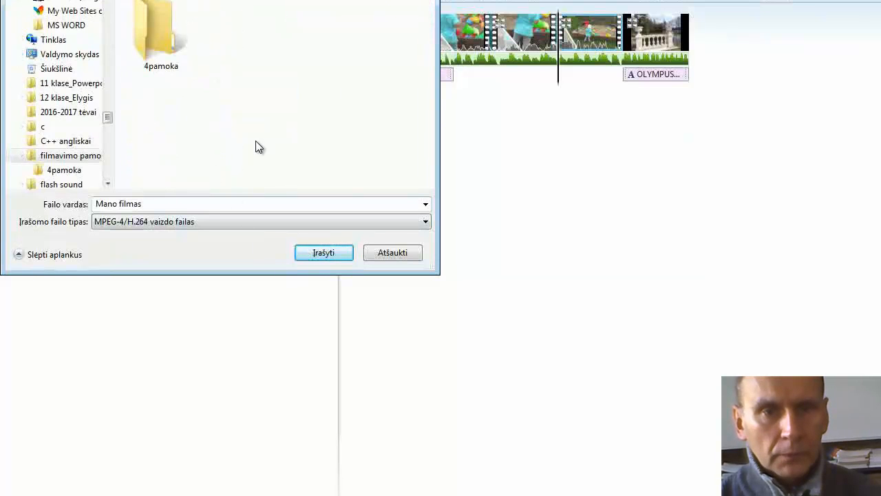
# Create a folder named 5 inside filmavimo pamokos and save the movie there as Mano filmas in MPEG-4/H.264 format
pyautogui.rightClick(255, 121)
pyautogui.moveTo(321, 268)
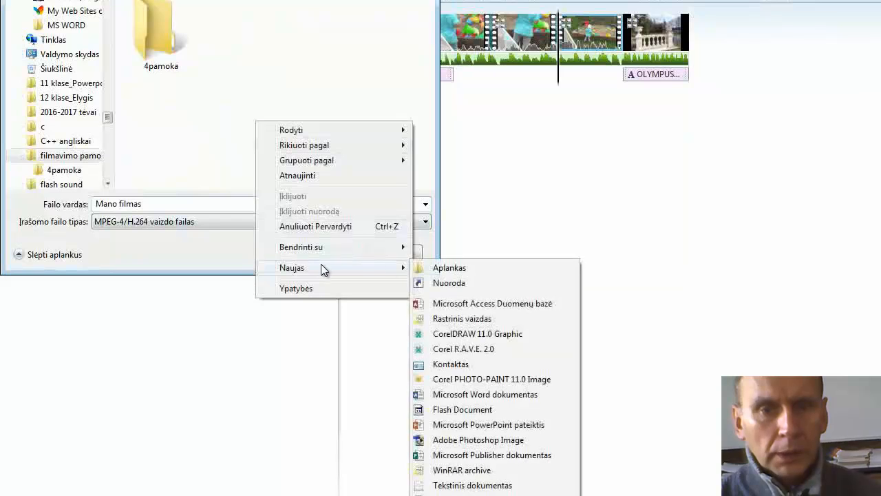
pyautogui.click(448, 268)
pyautogui.write('5')
pyautogui.press('Return')
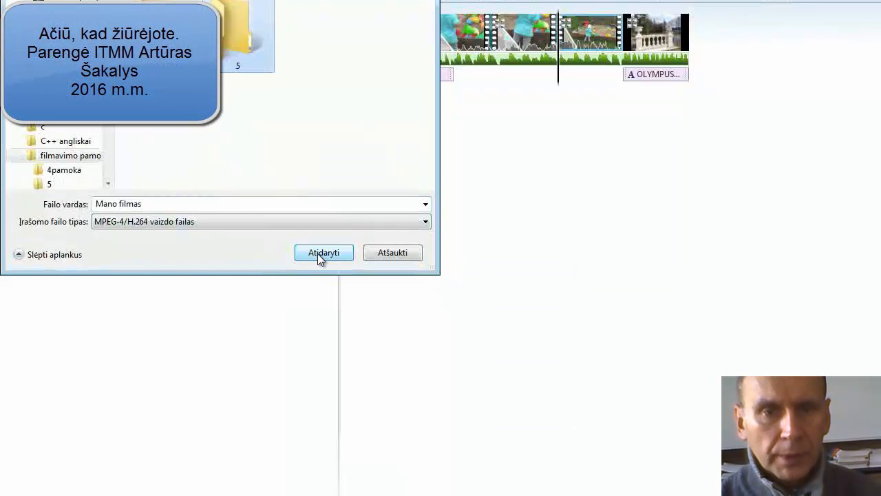
pyautogui.doubleClick(230, 60)
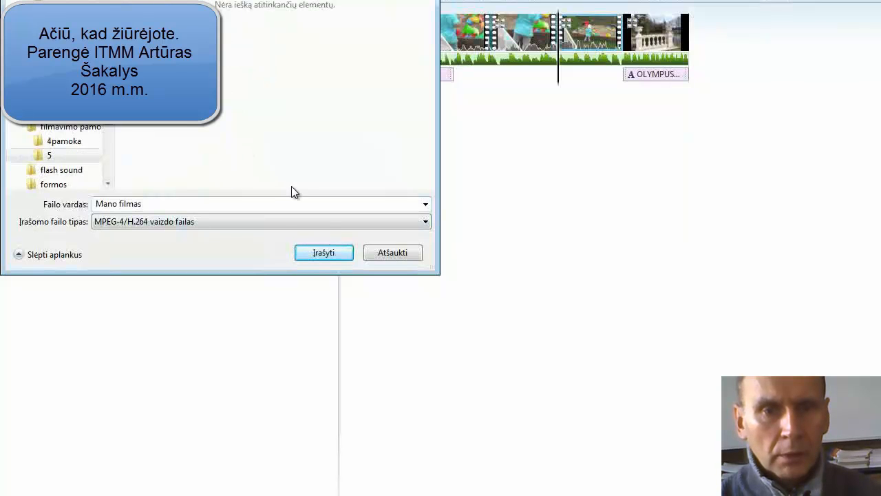
pyautogui.click(318, 250)
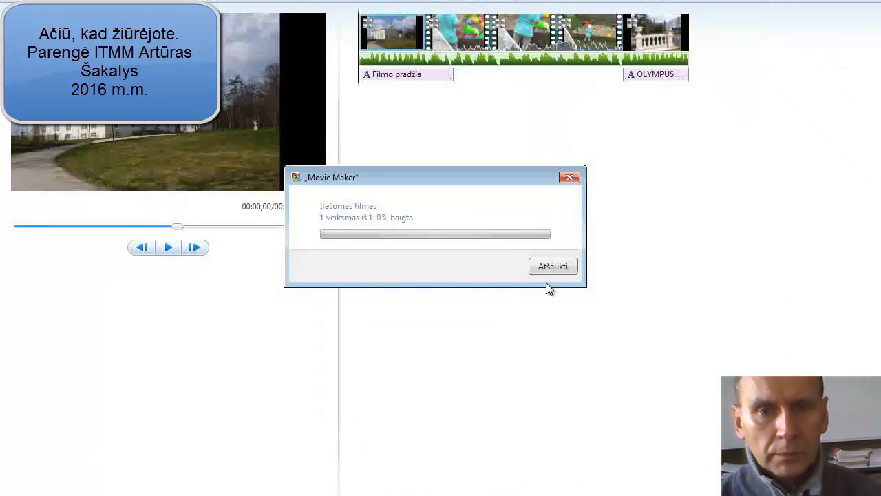